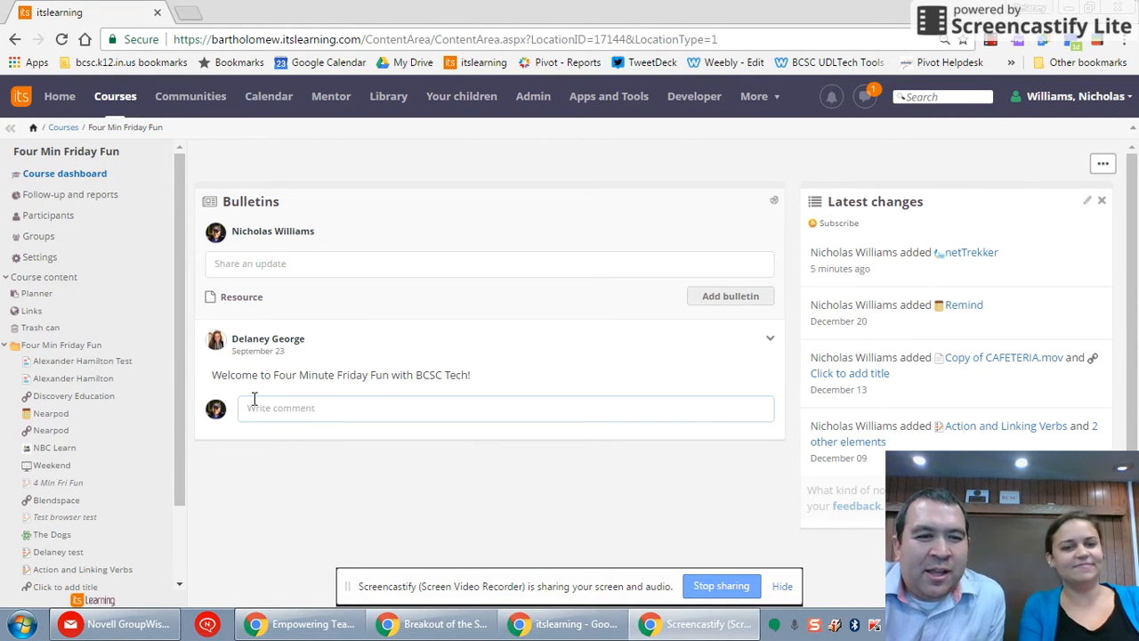
Browse the app library from the page for adding elements to the Four Min Friday Fun folder, and close it
scroll(147, 404, "down", 2)
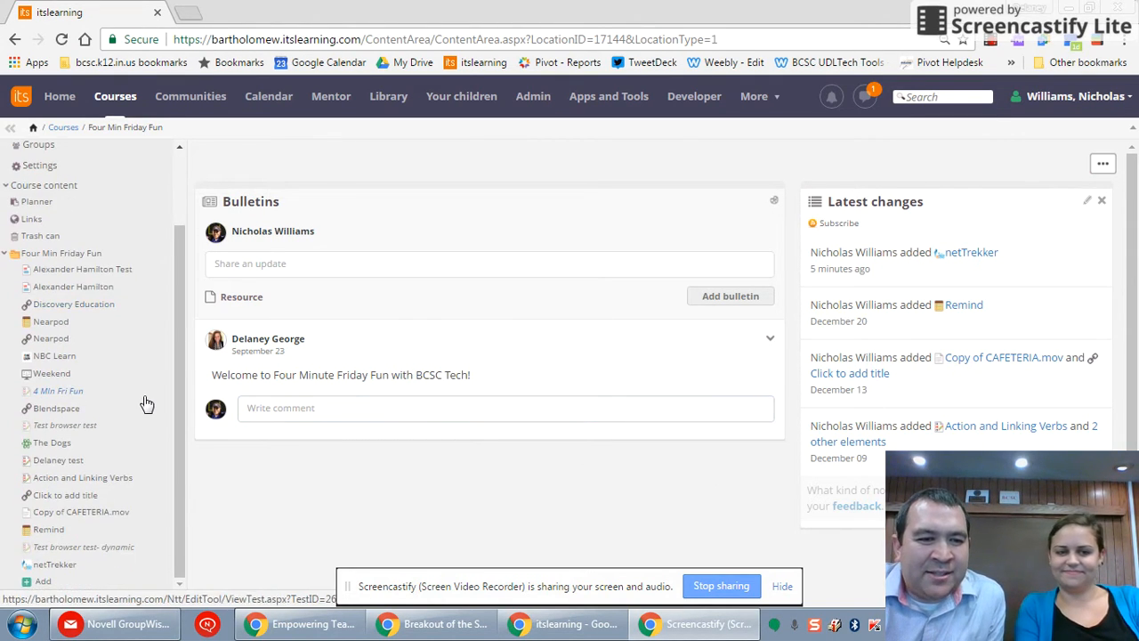
scroll(147, 405, "up", 2)
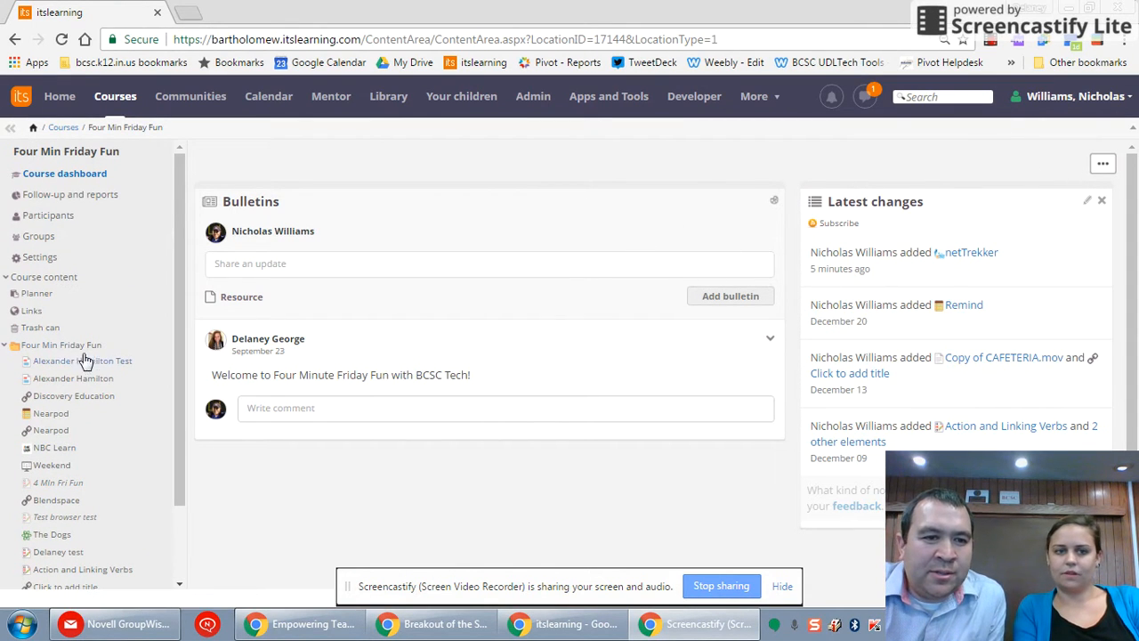
scroll(75, 442, "down", 2)
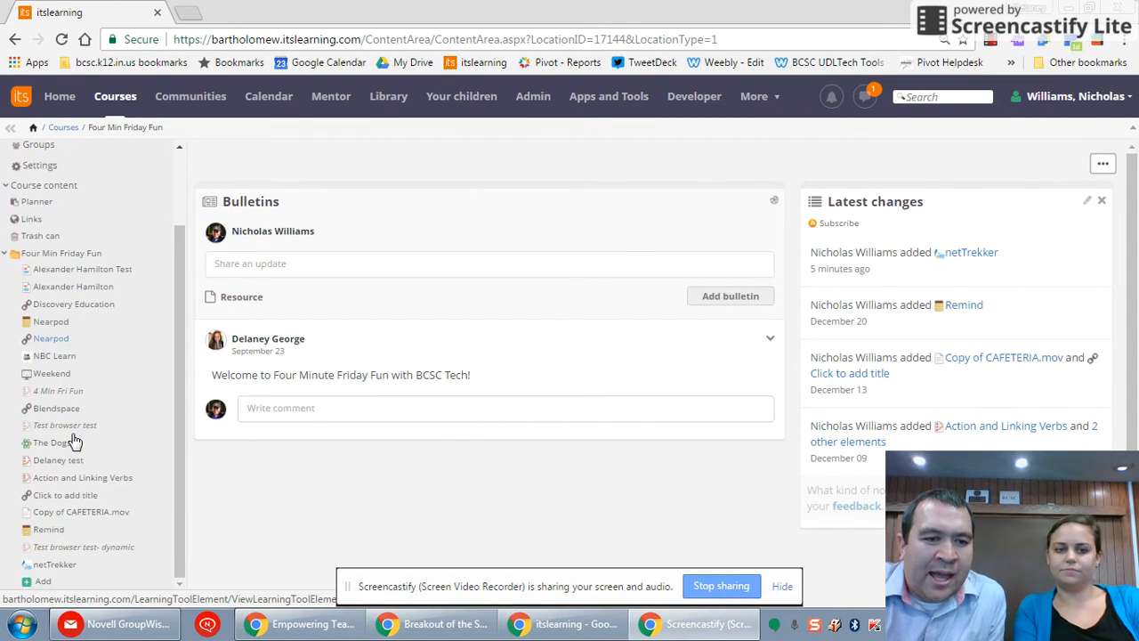
left_click(41, 582)
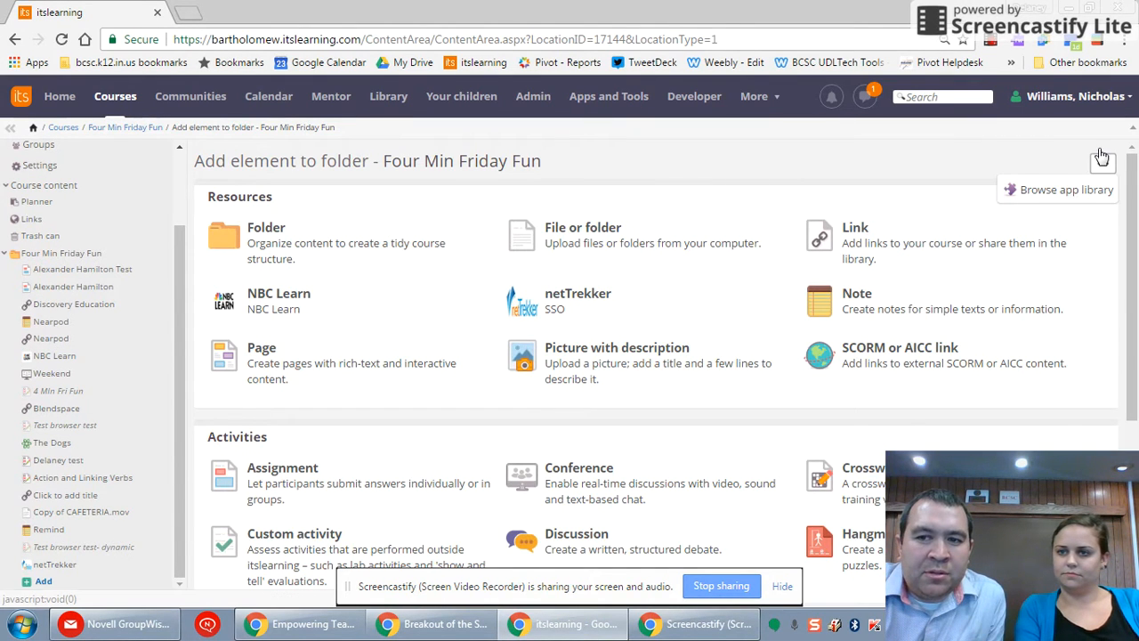
left_click(1079, 190)
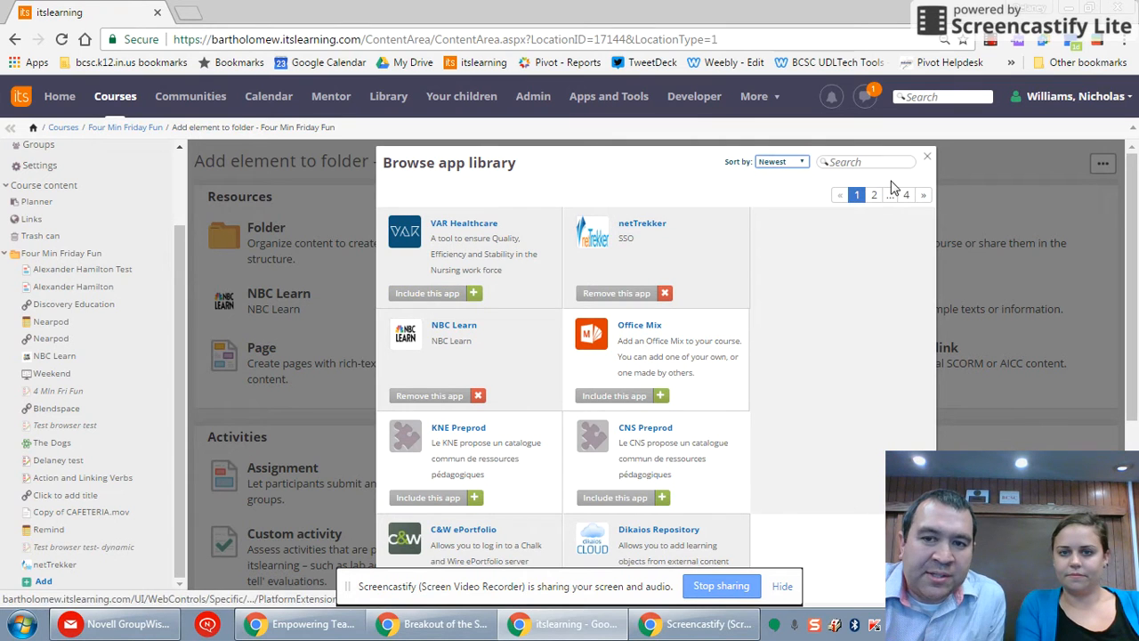
left_click(928, 159)
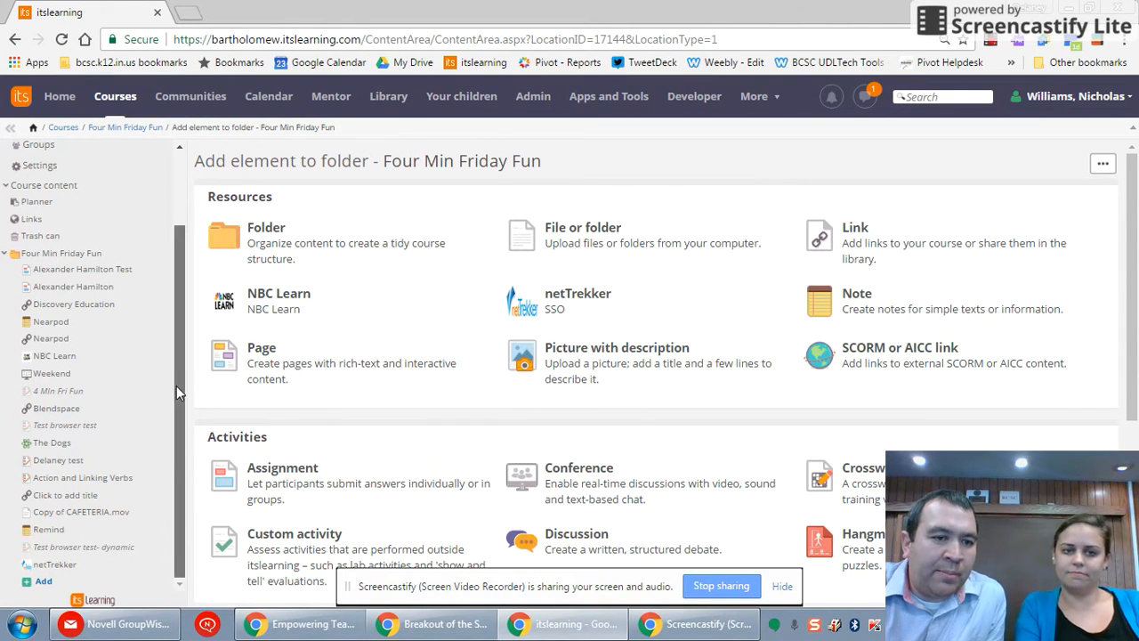
Open the netTrekker element in the Four Min Friday Fun folder and collapse the course navigation
left_click(51, 566)
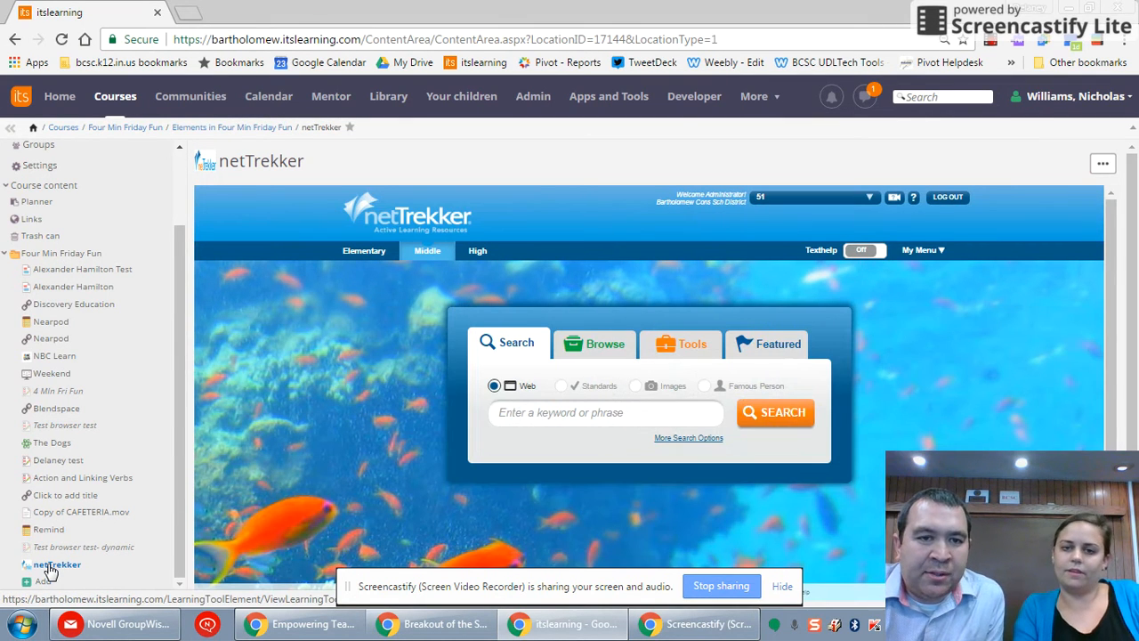
left_click(12, 130)
scroll(415, 229, "down", 1)
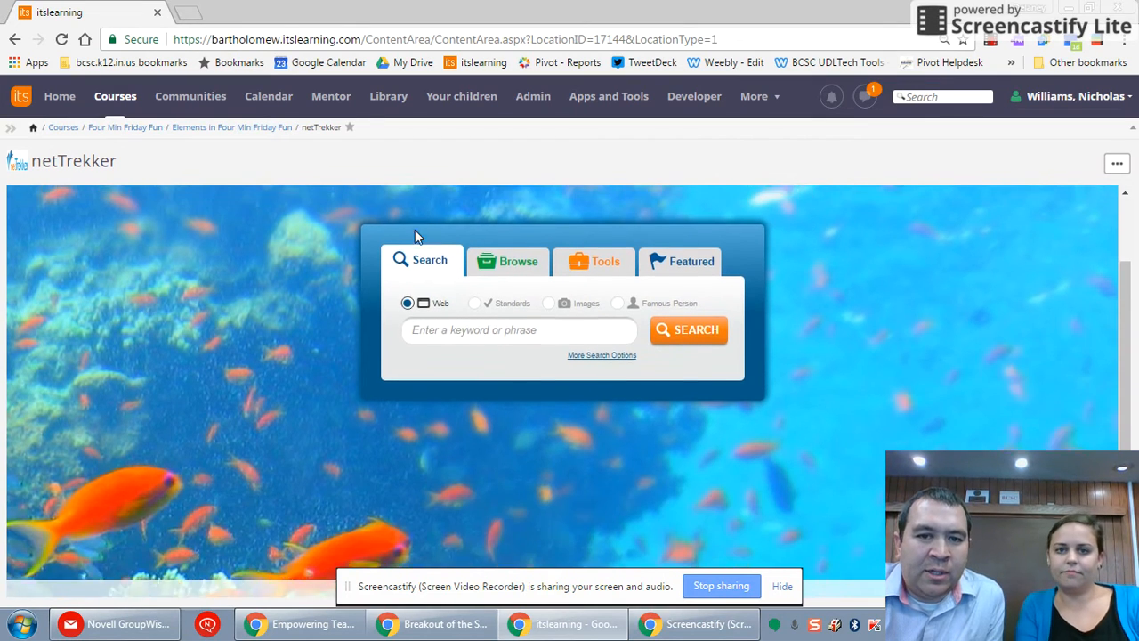
scroll(415, 229, "up", 1)
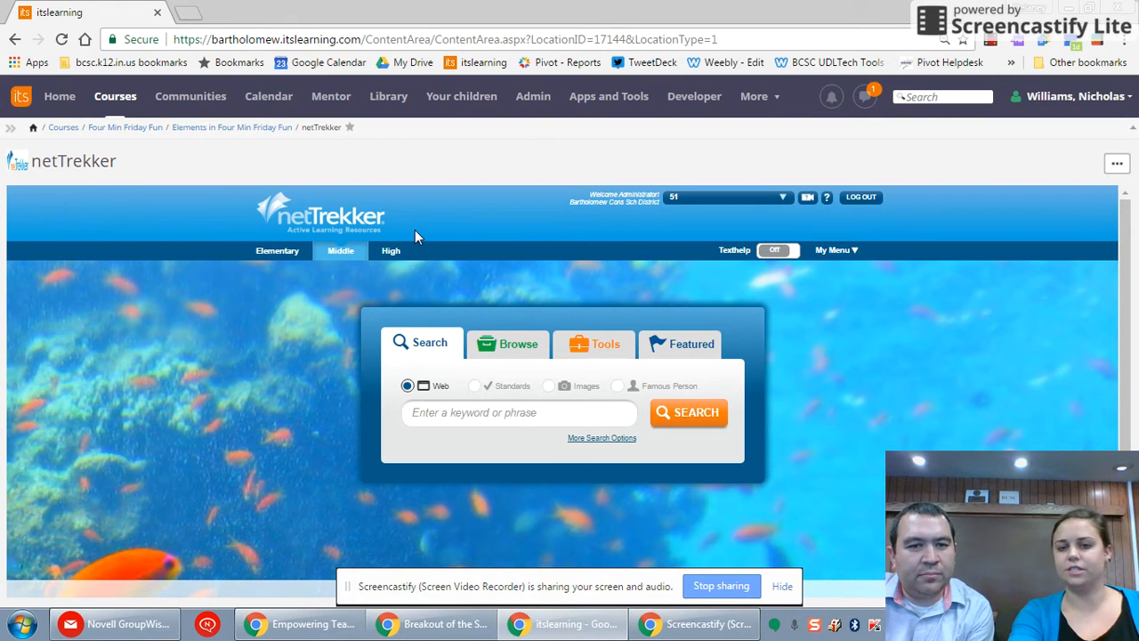
View netTrekker's featured resources, and run a web search for "dogs"
left_click(689, 341)
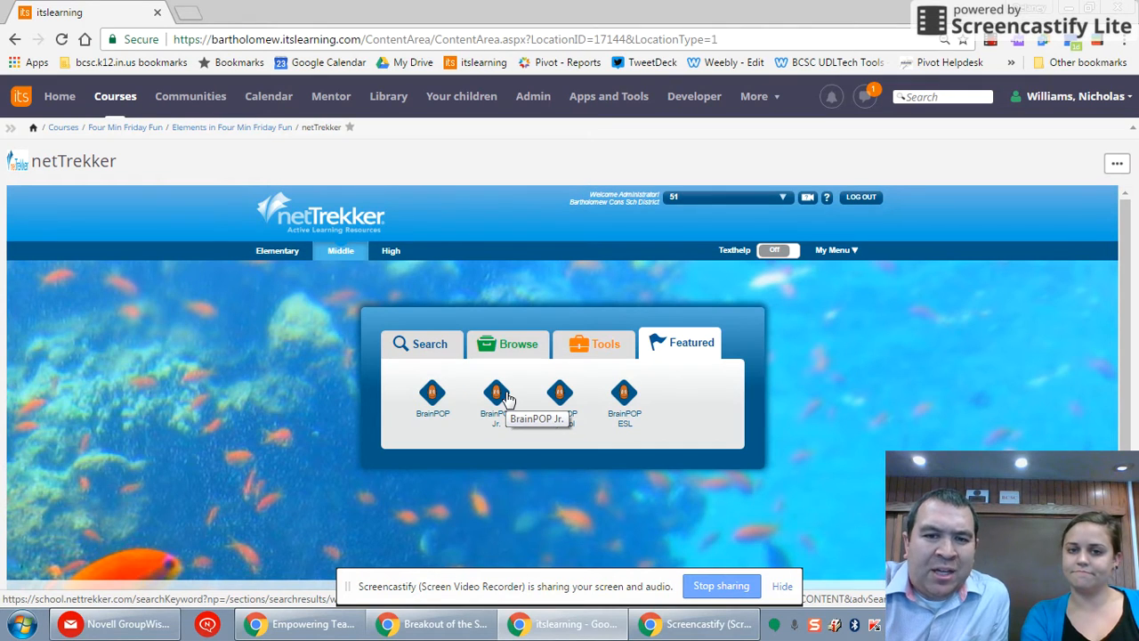
left_click(438, 340)
left_click(448, 416)
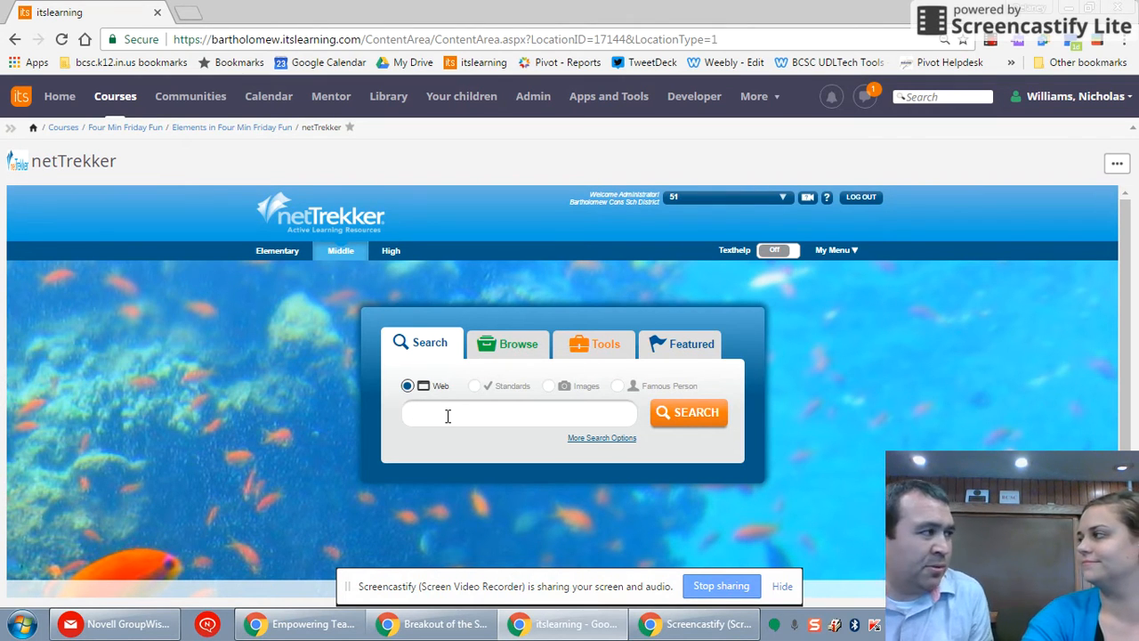
type("dogs")
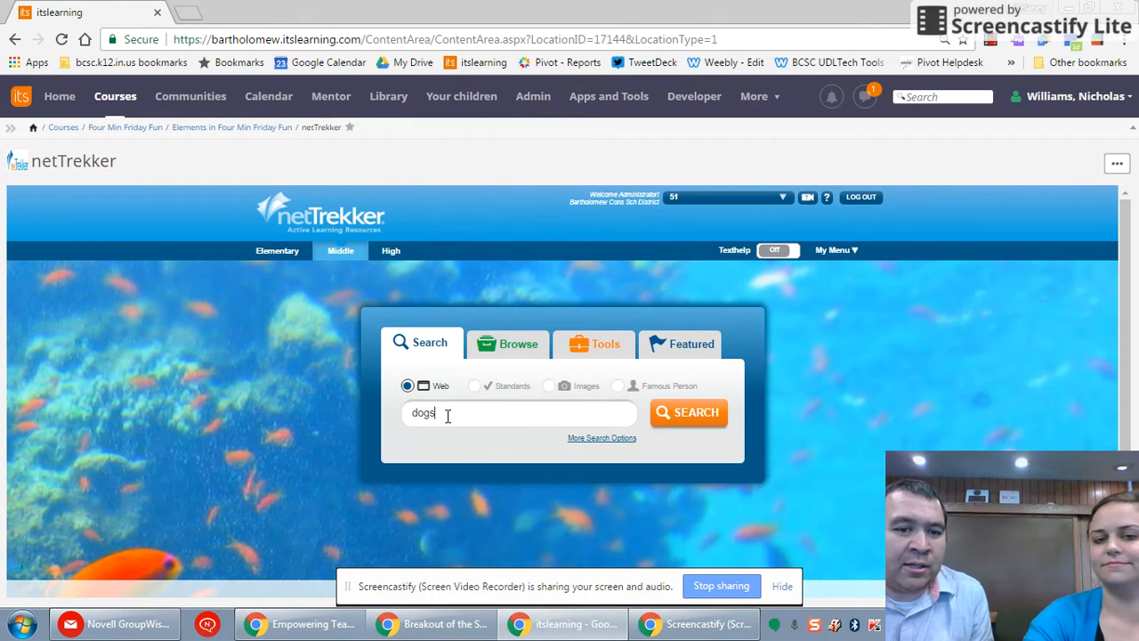
key("Return")
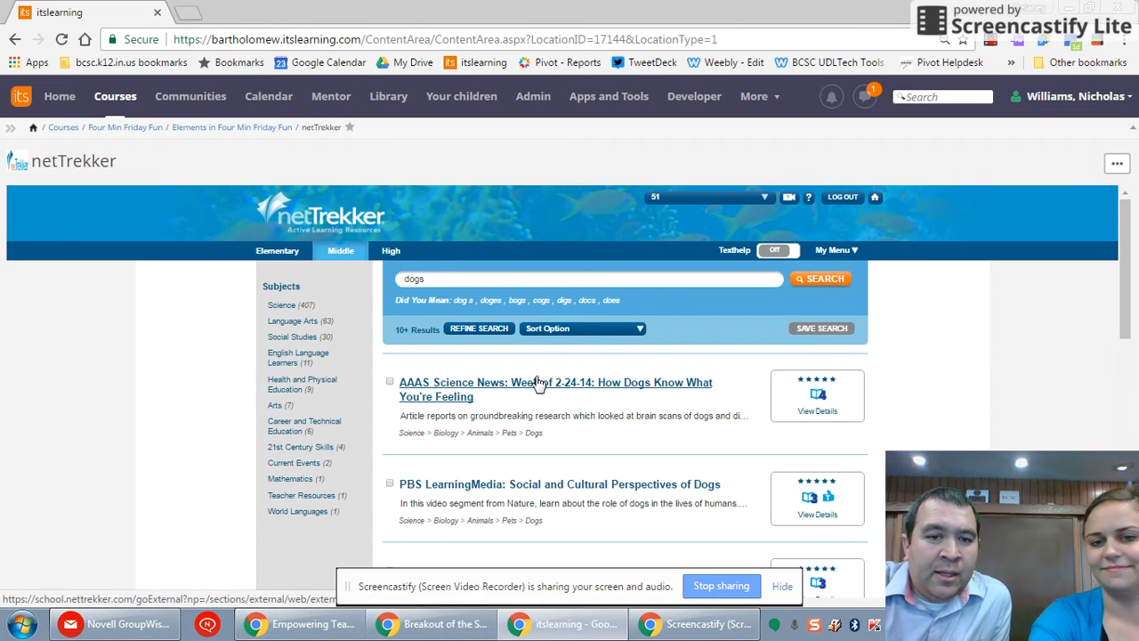
Open the "Enchanted Learning: Dog Anatomy" result and look through its page, including the copy and save options
middle_click(513, 416)
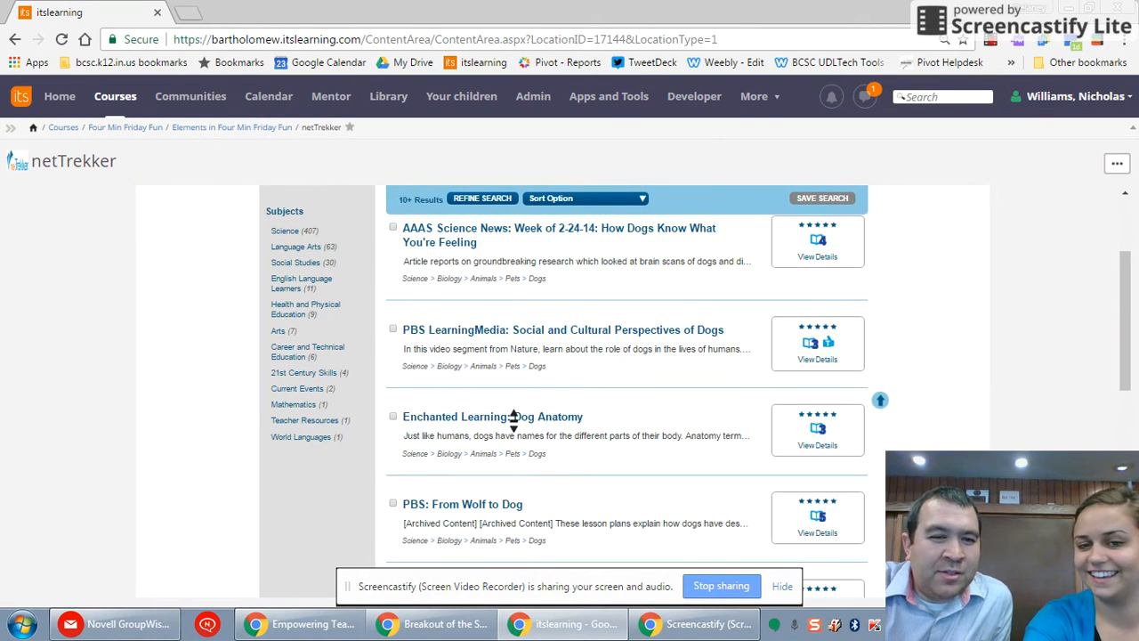
middle_click(529, 419)
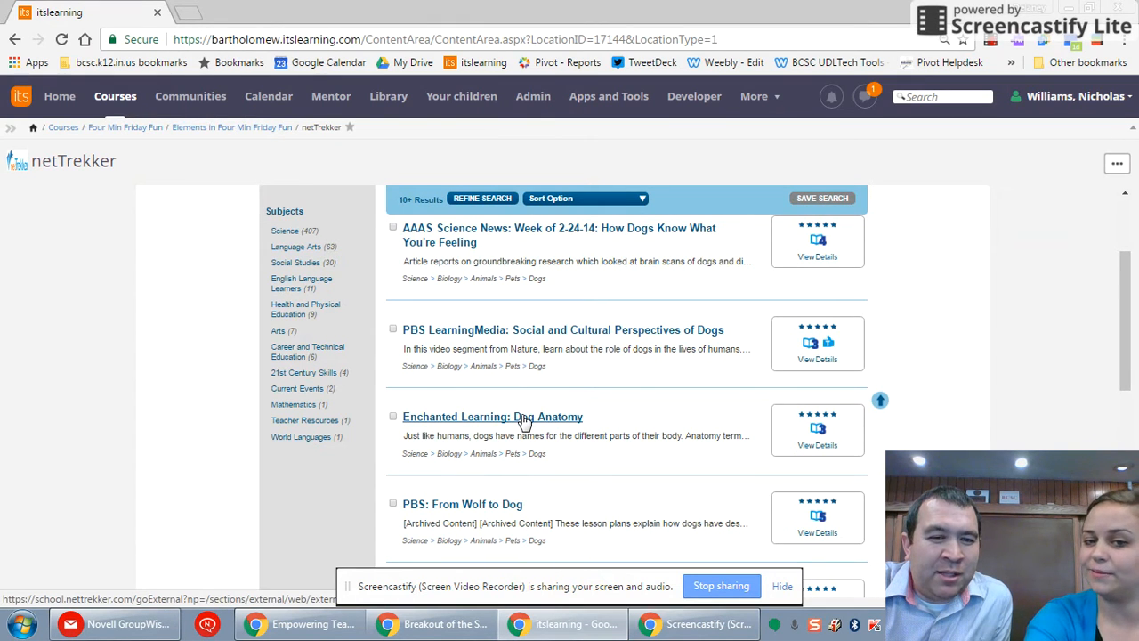
left_click(524, 420)
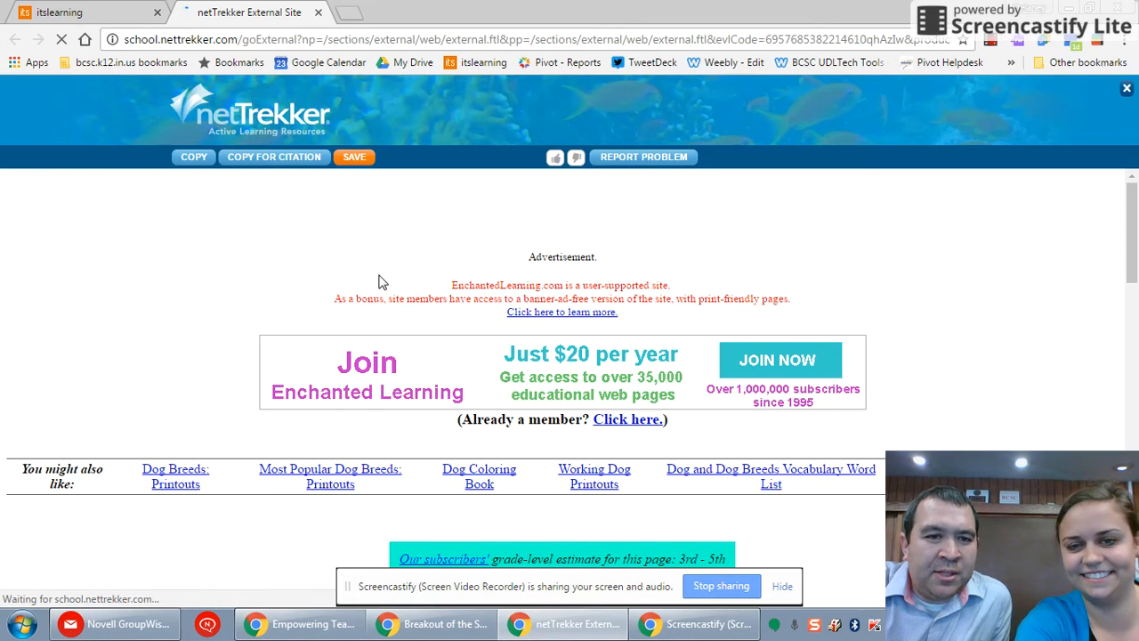
scroll(379, 281, "down", 6)
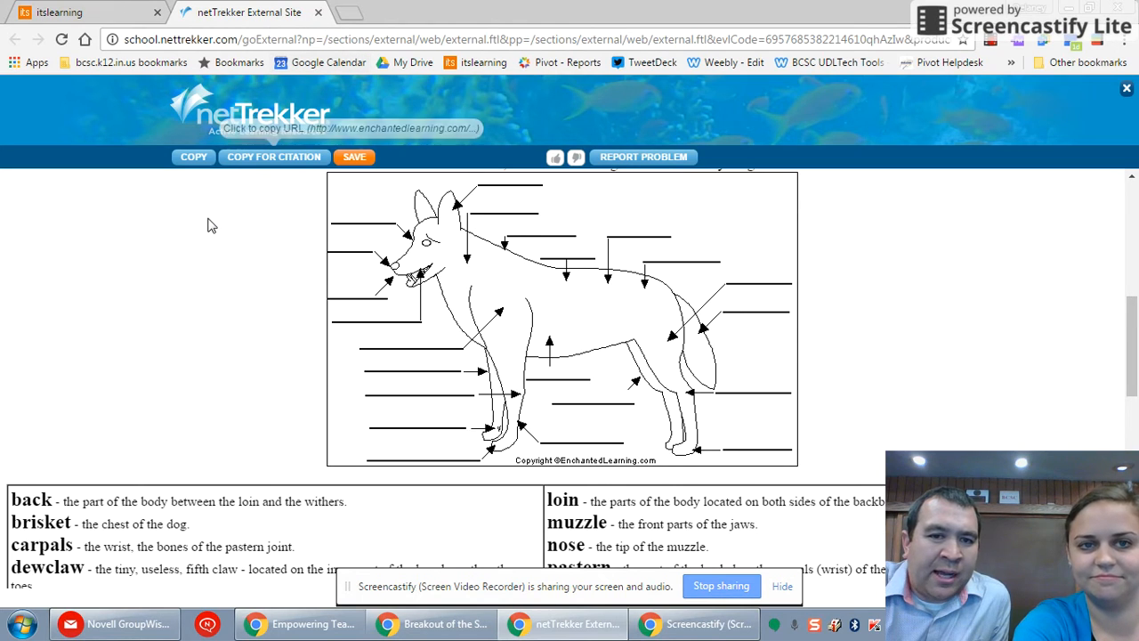
scroll(210, 224, "up", 1)
scroll(210, 224, "up", 5)
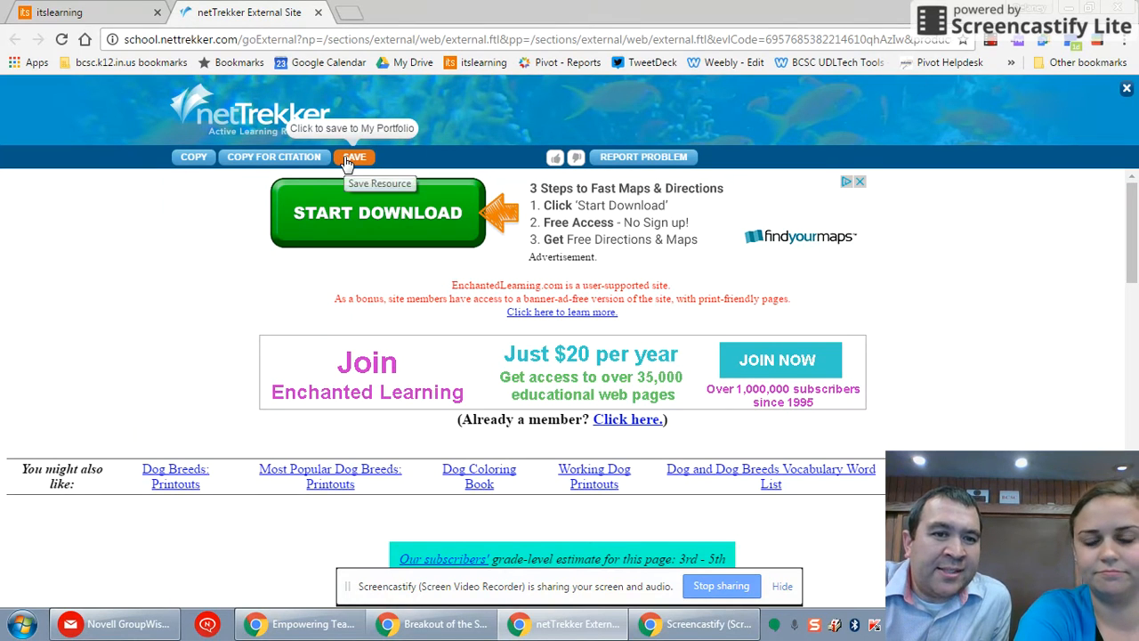
Return to the netTrekker "dogs" search results and look over the subject categories and sort options
left_click(45, 11)
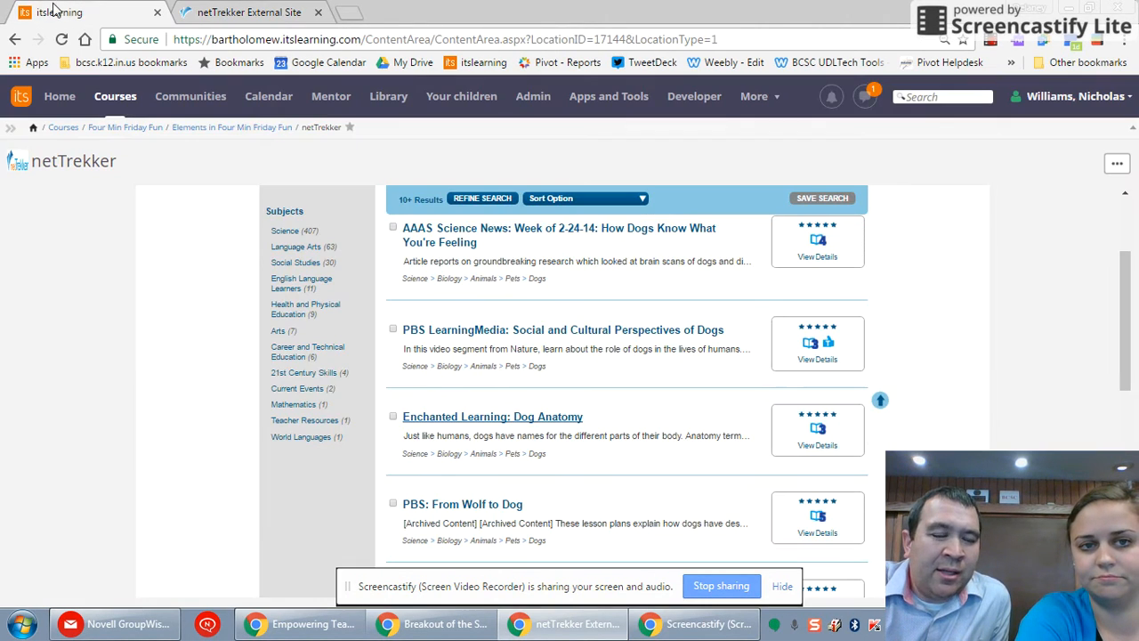
scroll(180, 365, "up", 2)
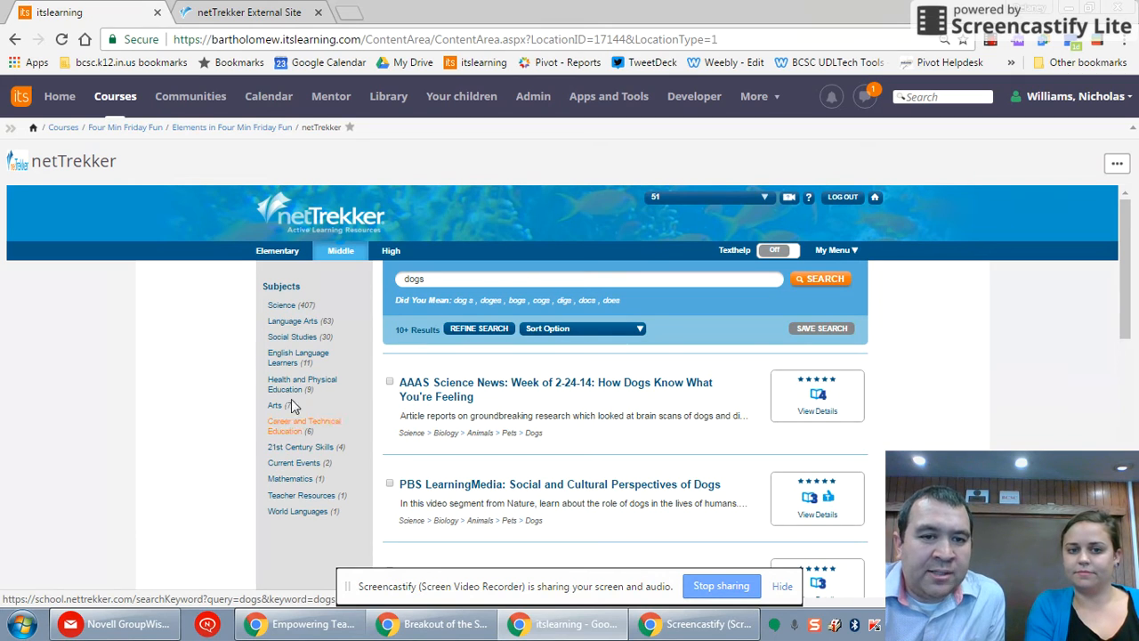
left_click(552, 338)
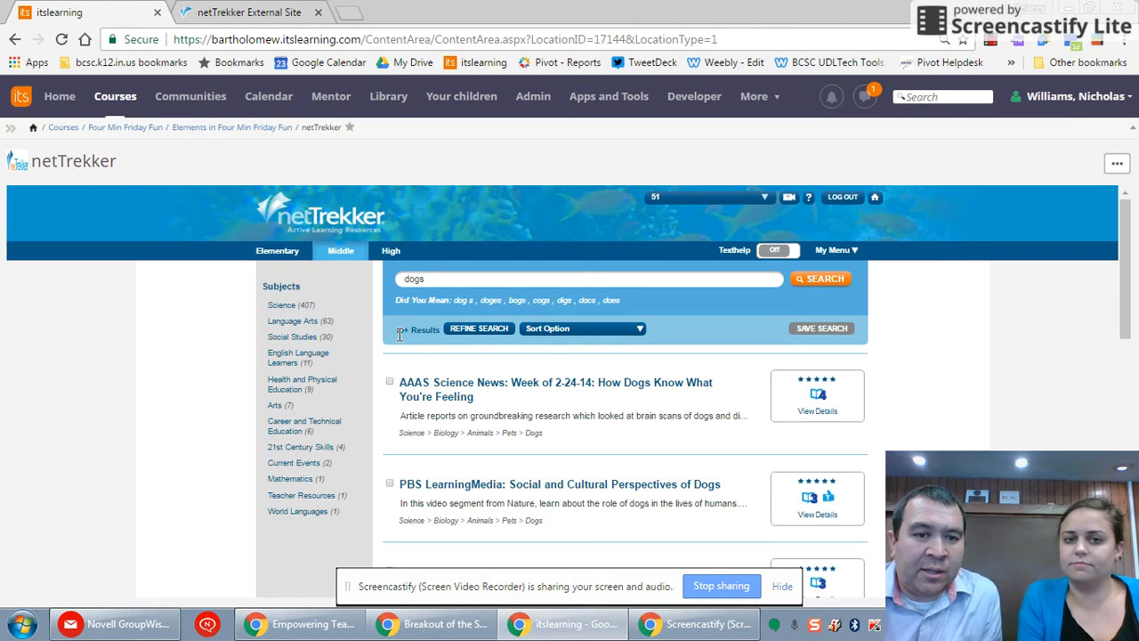
Switch the "dogs" search to the Elementary level and look through the listed resources
left_click(290, 256)
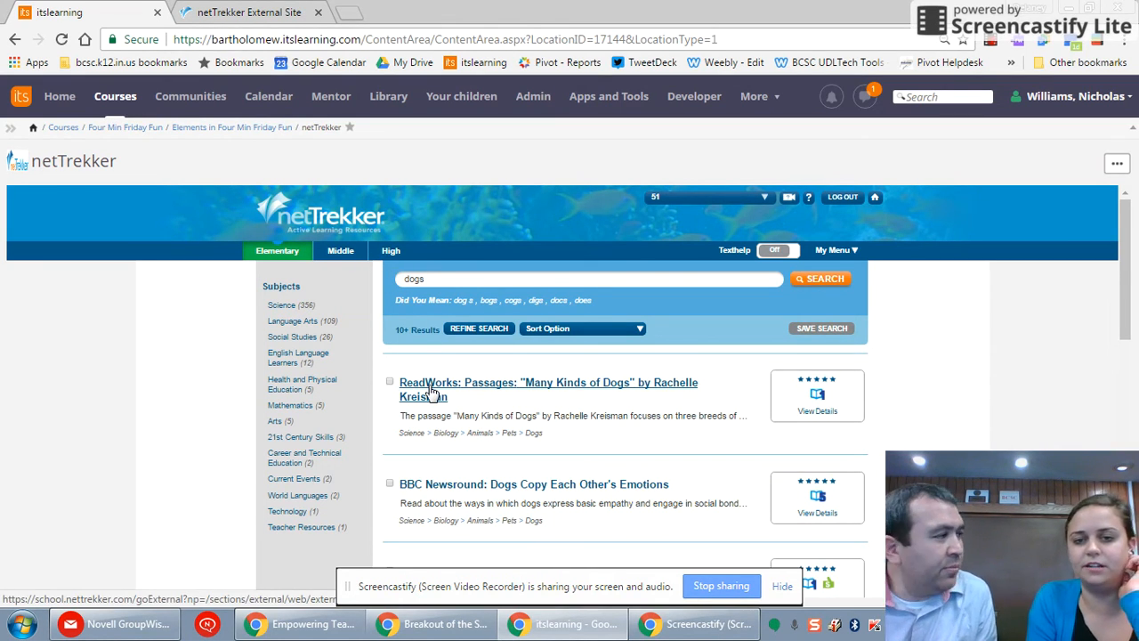
scroll(526, 440, "down", 3)
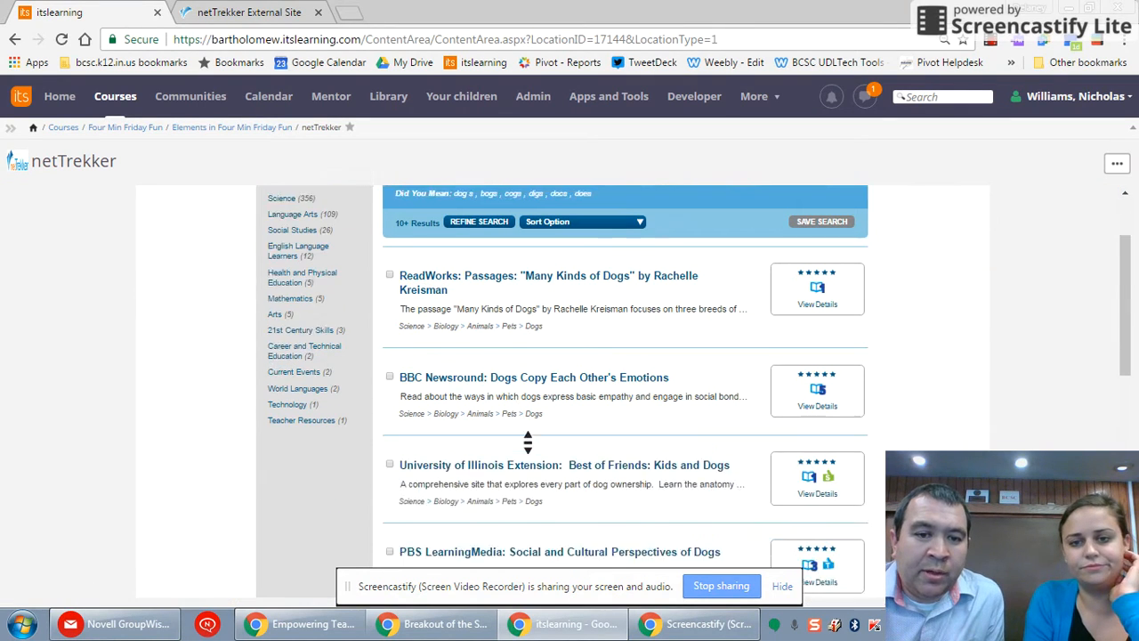
scroll(526, 439, "up", 3)
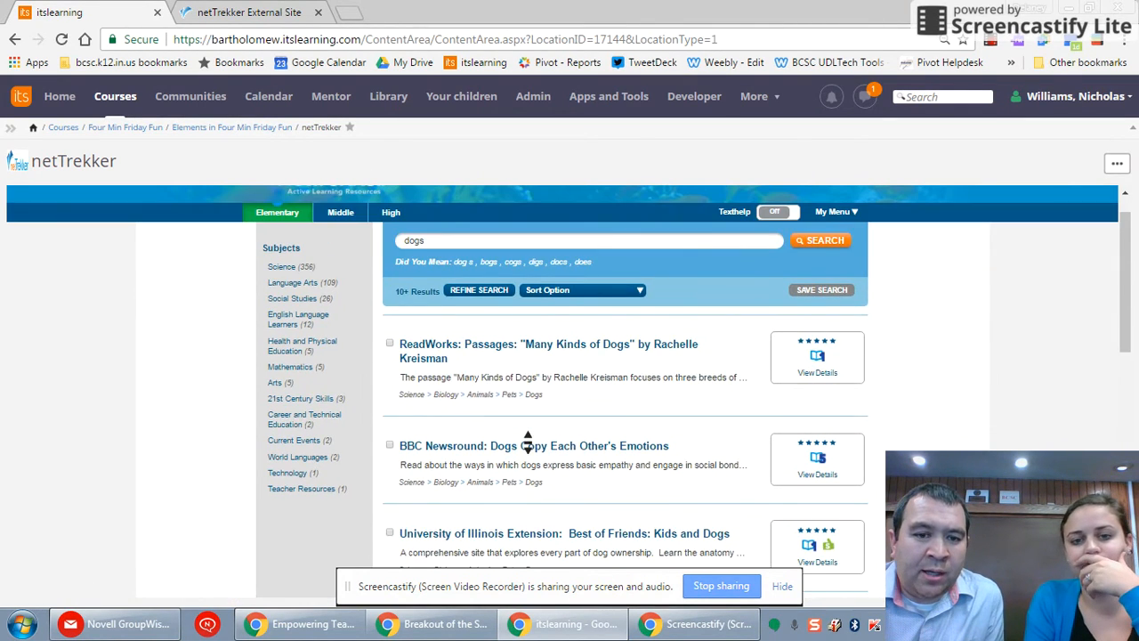
scroll(527, 439, "down", 1)
scroll(527, 440, "down", 2)
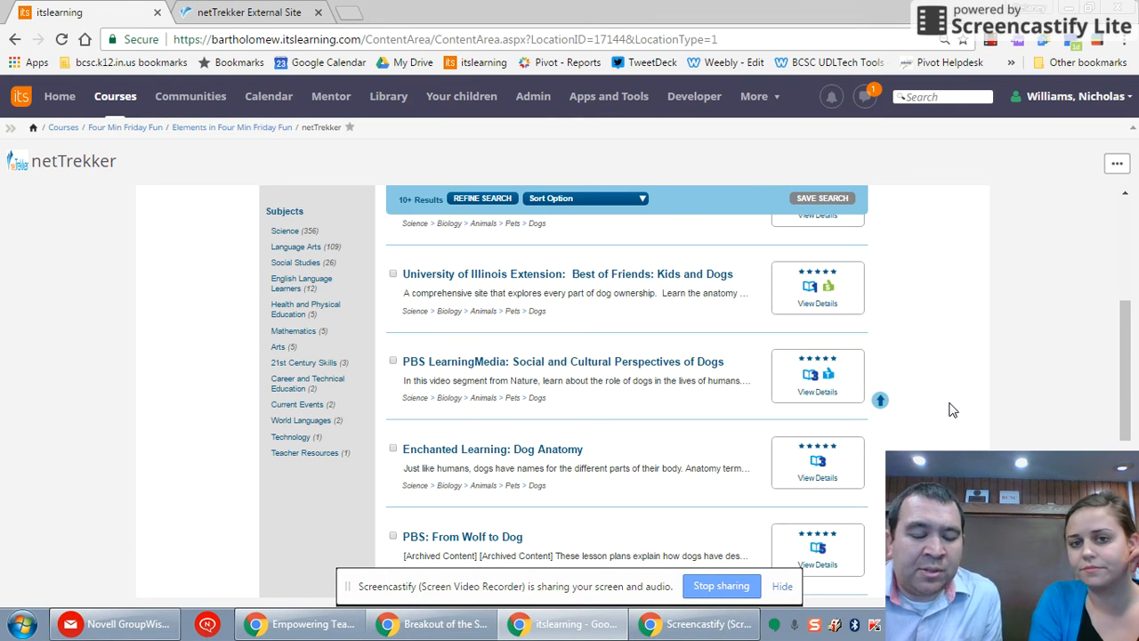
scroll(949, 410, "up", 5)
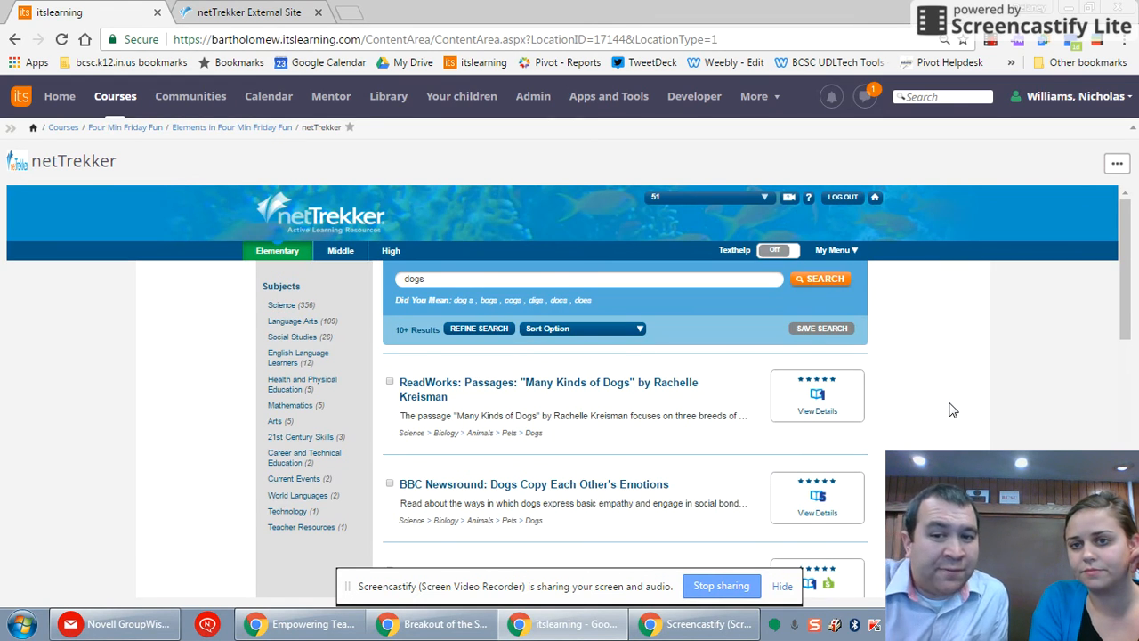